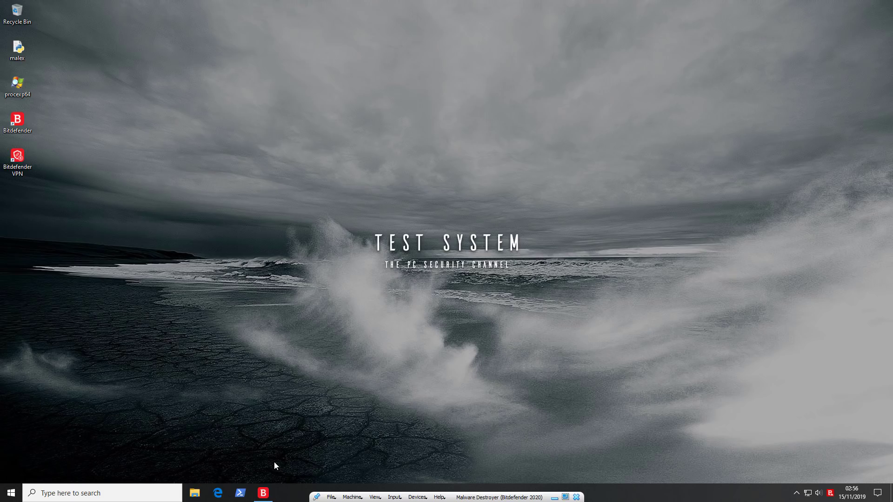
Open Bitdefender's main window on Protection Features and bring up its tray icon menu
left_click(264, 494)
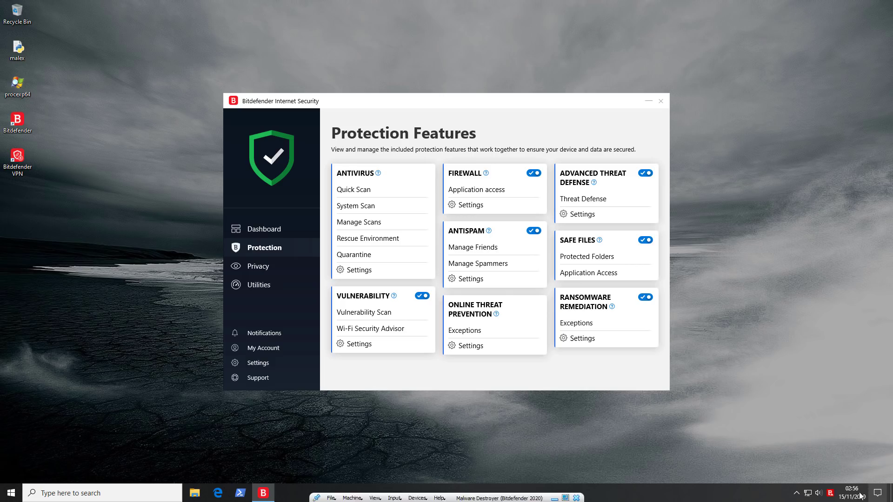
right_click(832, 494)
Run Update Now from the tray menu, then return to the Dashboard reporting 'You are safe'
left_click(830, 487)
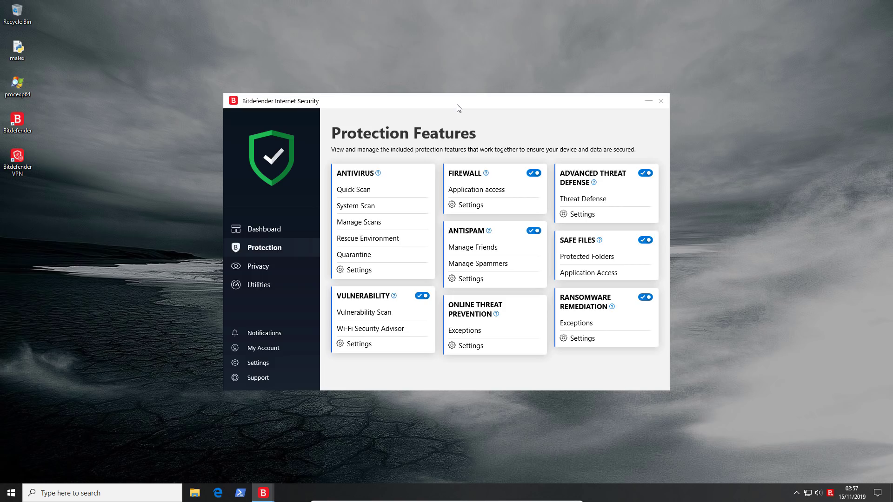
left_click(265, 229)
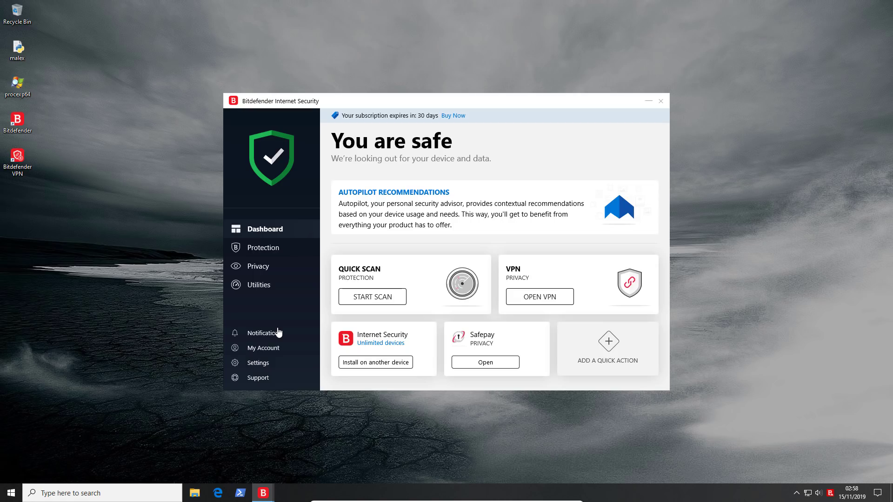
Browse the Protection and Privacy pages, then go back to the Dashboard
left_click(264, 248)
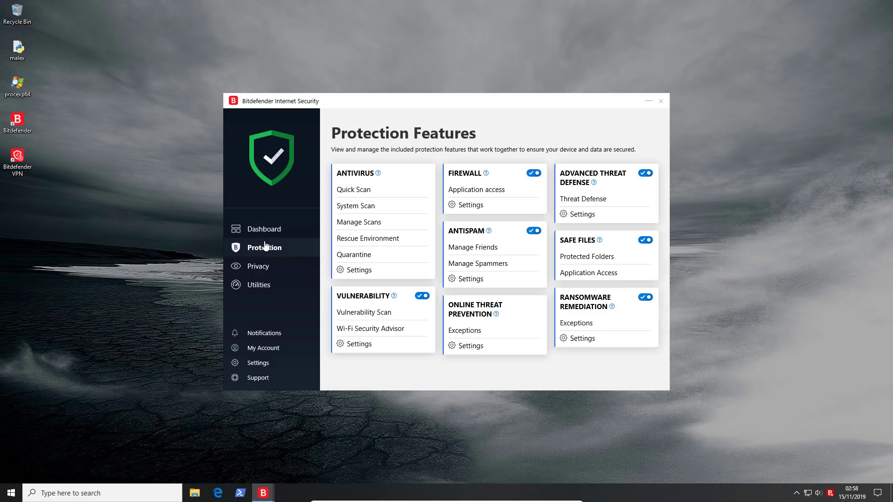
left_click(275, 274)
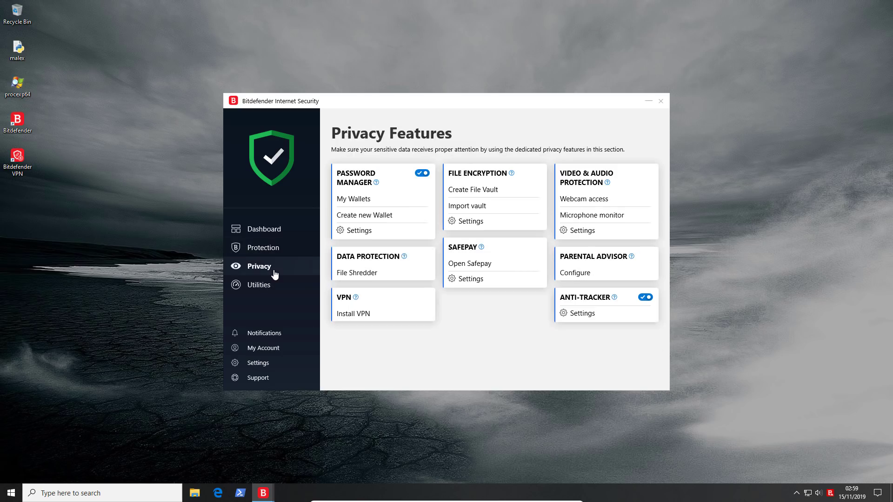
left_click(283, 230)
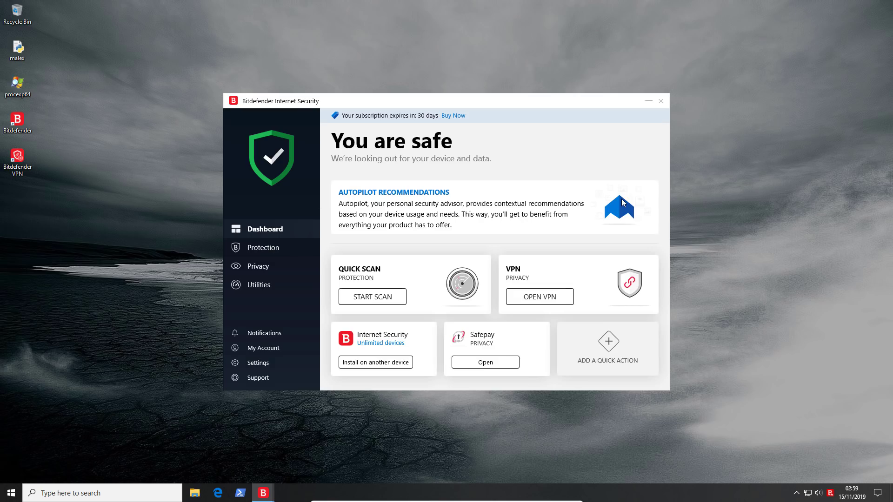
Close Bitdefender and open the Lab (Z:) network drive in File Explorer
left_click(661, 101)
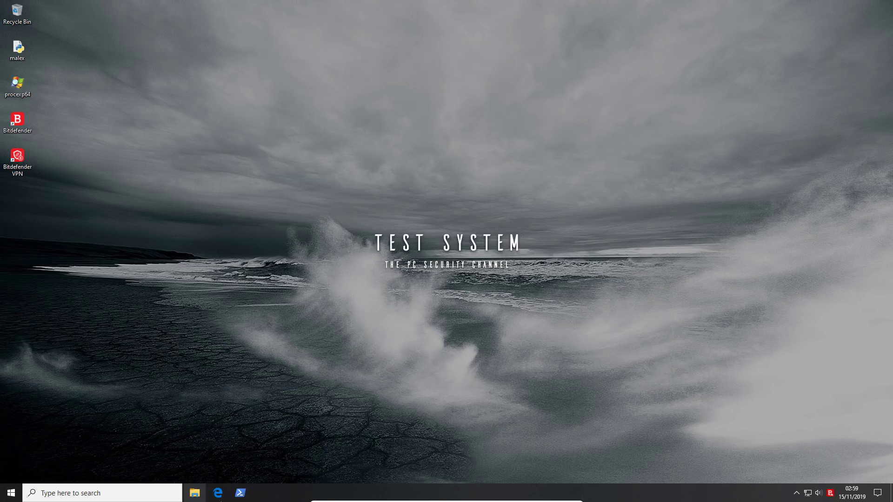
left_click(196, 493)
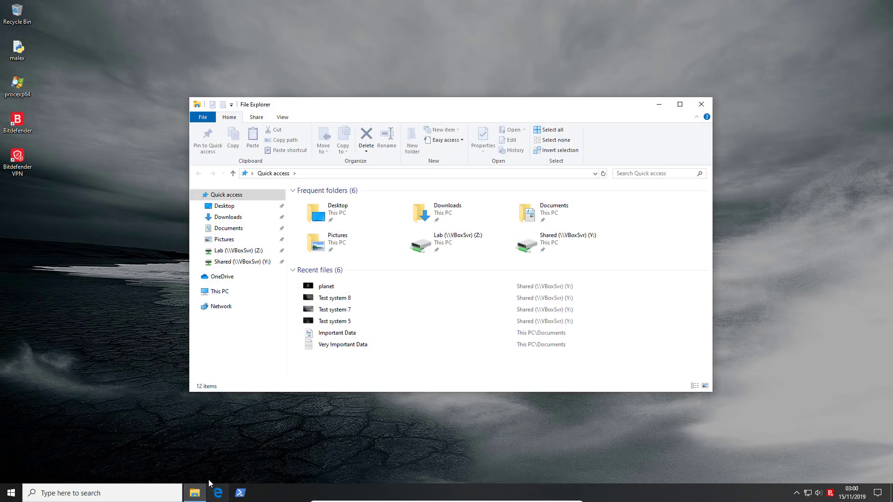
left_click(228, 253)
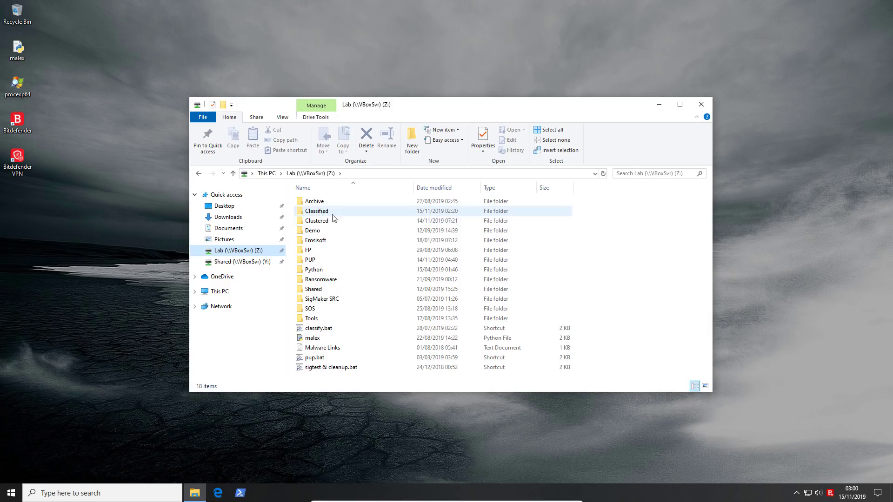
right_click(831, 494)
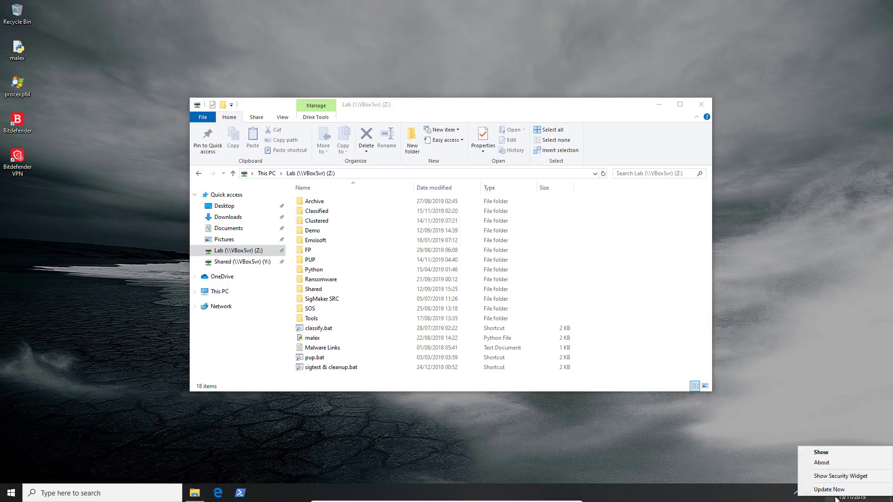
Reopen Bitdefender on Protection, then copy the Classified folder from Lab (Z:) onto the desktop
left_click(823, 452)
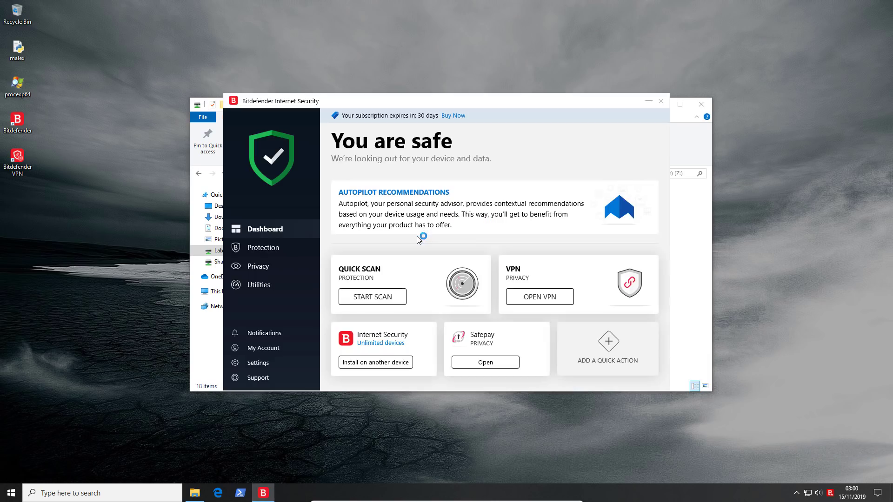
left_click(275, 248)
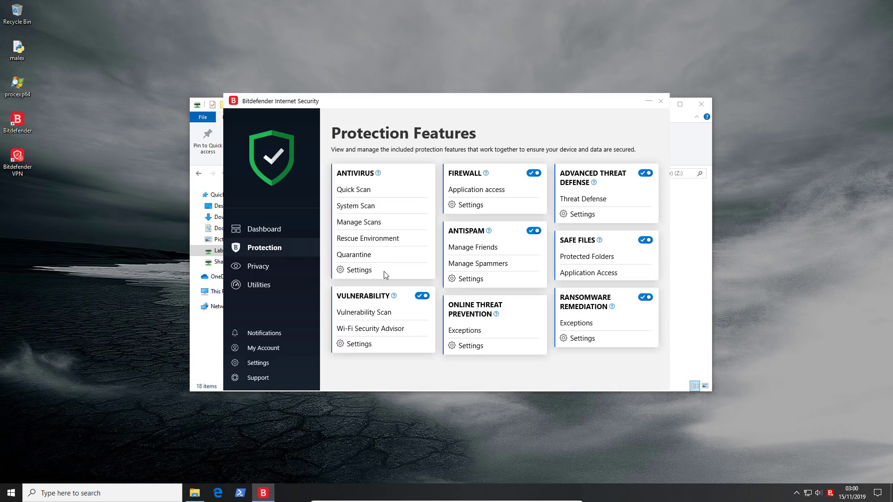
key("alt+Tab")
left_click_drag(317, 211, 27, 230)
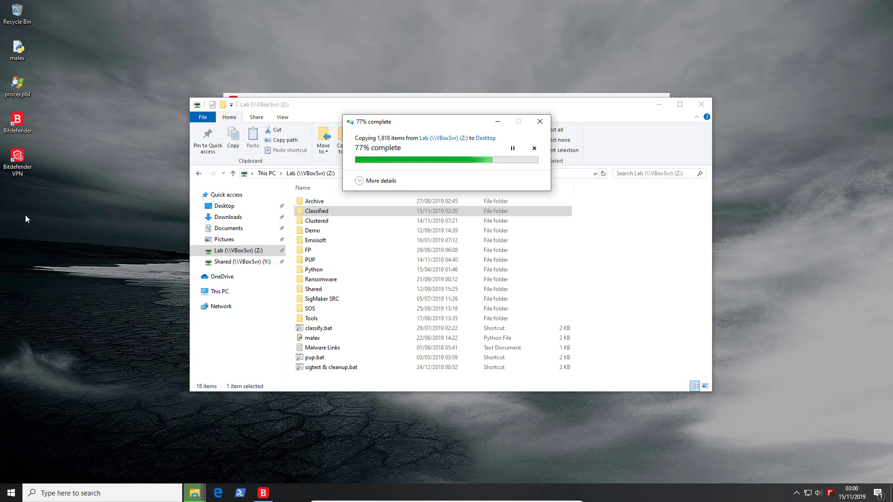
Close the Lab window and run 'python malex.py' in PowerShell from the Desktop
left_click(702, 105)
left_click(240, 494)
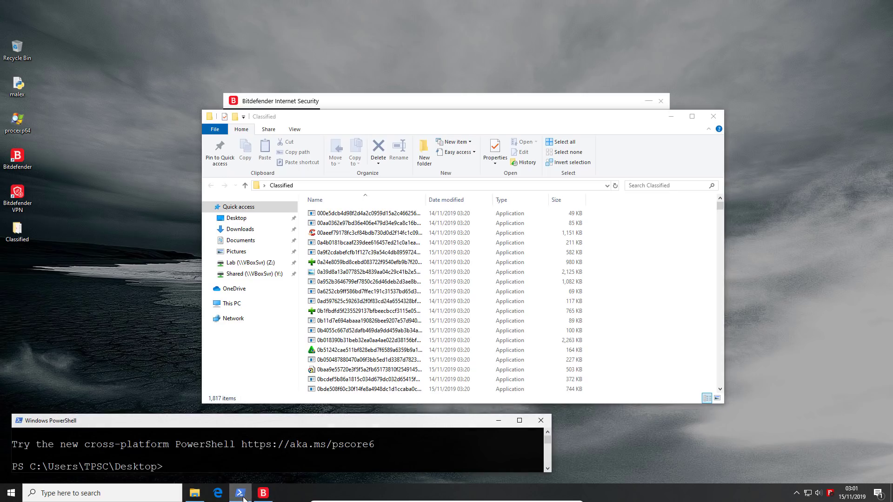
type("python malex.py")
key("Return")
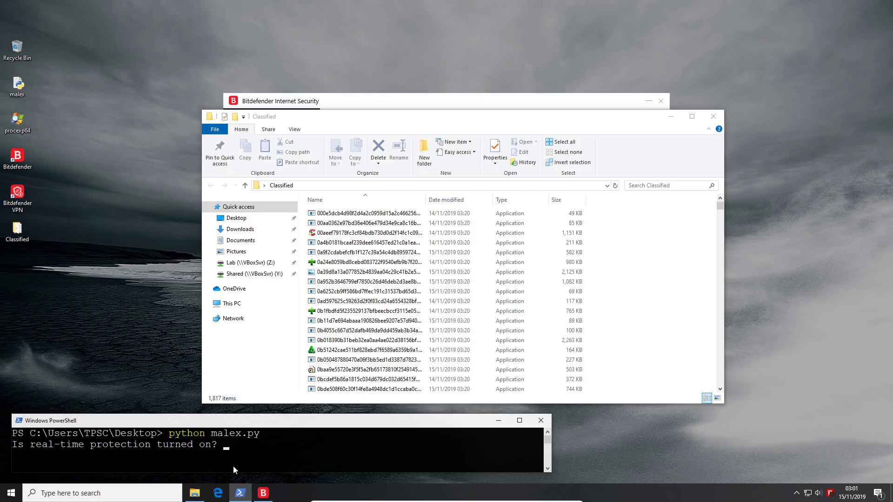
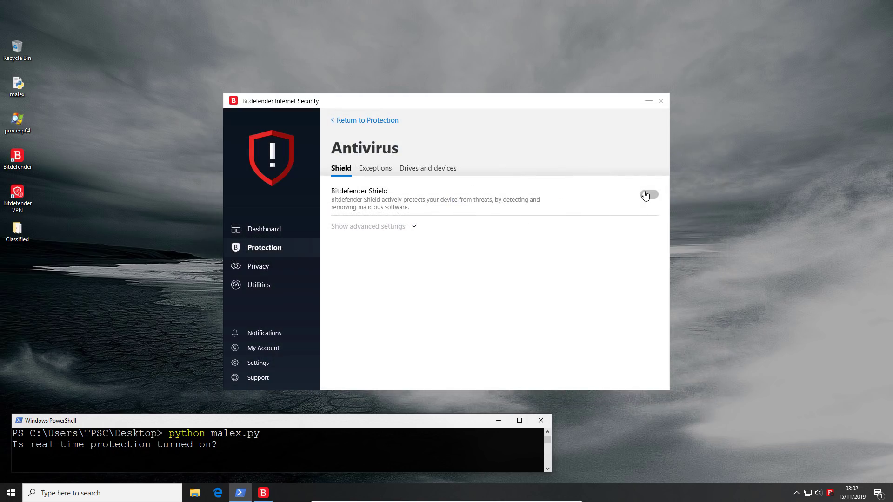
Re-enable Bitdefender Shield, go back to the Protection features overview, and dock the window top-left
left_click(646, 195)
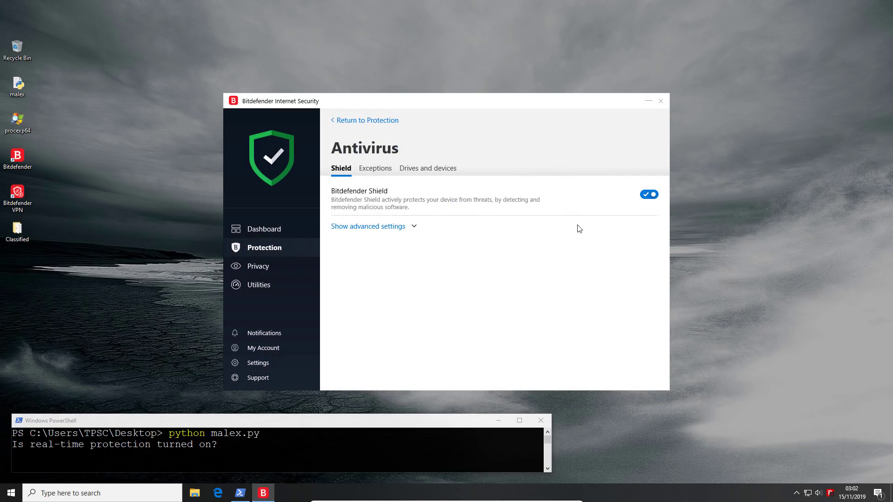
left_click(366, 122)
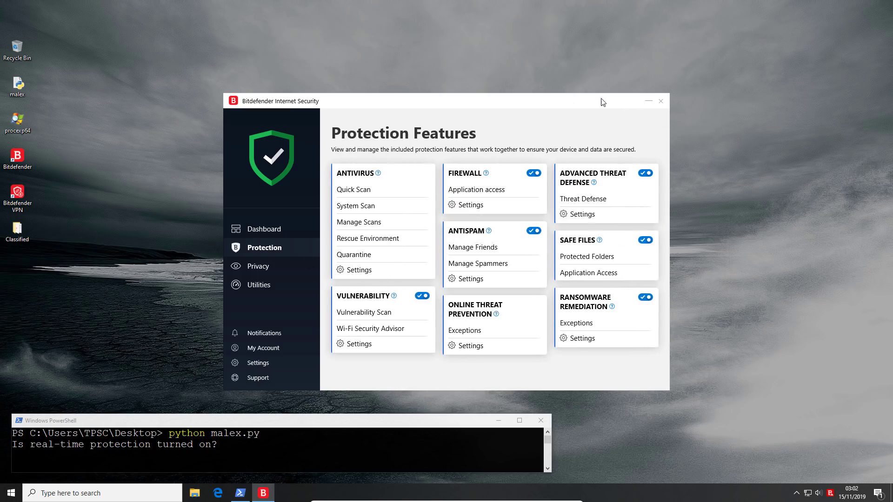
left_click_drag(623, 105, 425, 65)
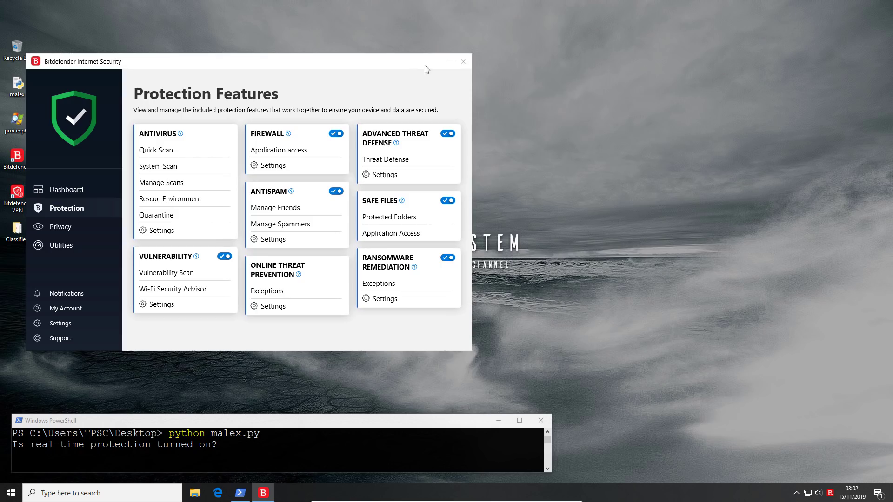
Launch Task Manager from the taskbar, place it top-right, and sort processes by CPU, highest first
right_click(430, 493)
left_click(463, 450)
left_click_drag(199, 66, 705, 60)
left_click(733, 99)
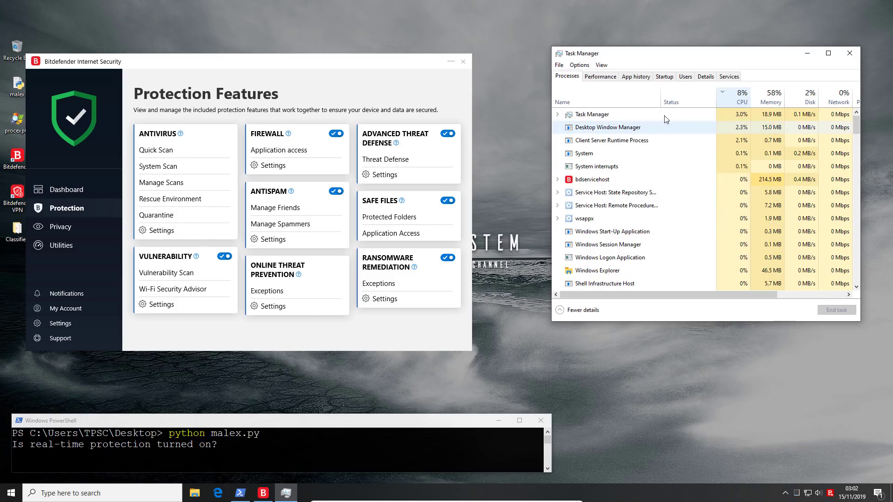
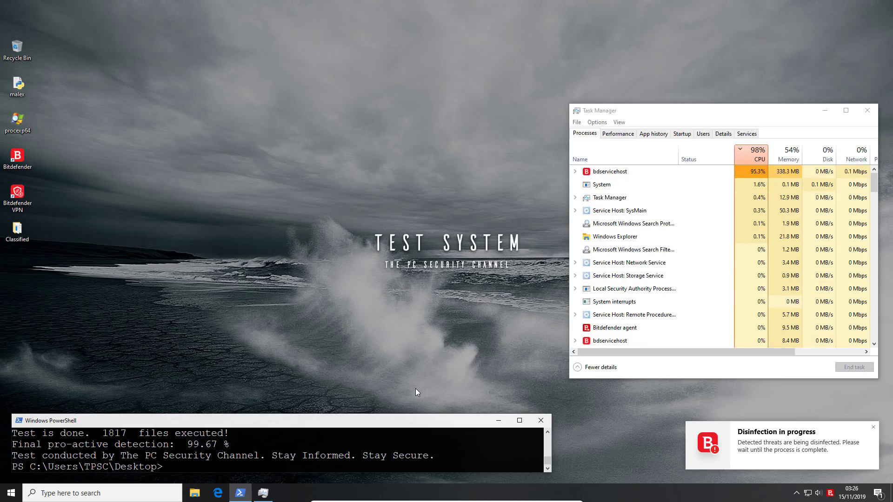
Bring Task Manager to the front to check bdservicehost's heavy CPU usage
left_click(663, 116)
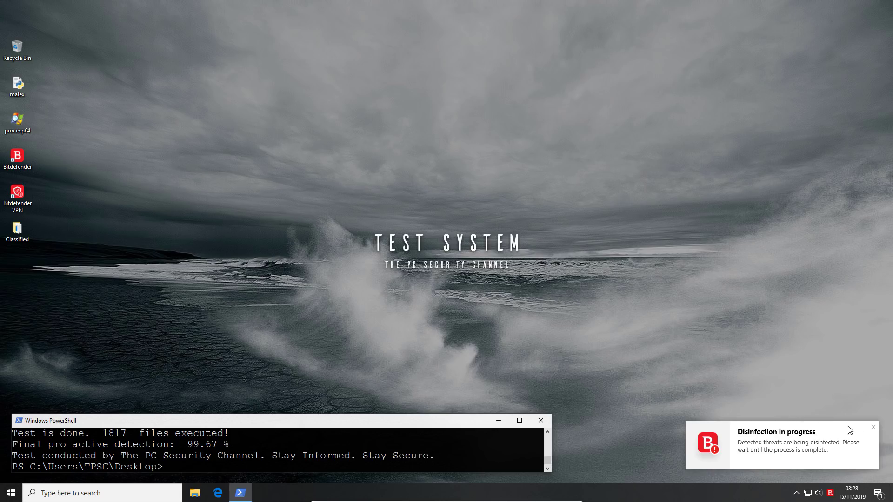
Dismiss the Bitdefender threat toast to reveal the scanner shortcuts on the desktop
left_click(875, 429)
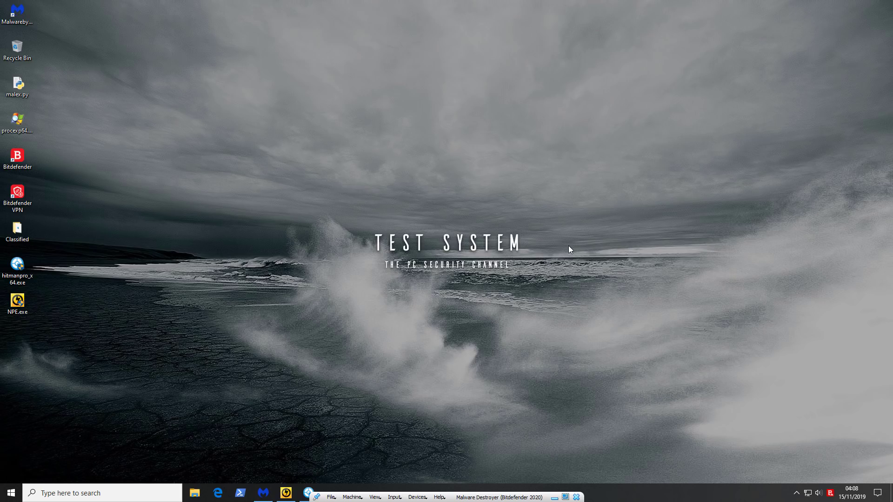
Open the HitmanPro trojan result's details and highlight its Kaspersky detection name
left_click(304, 493)
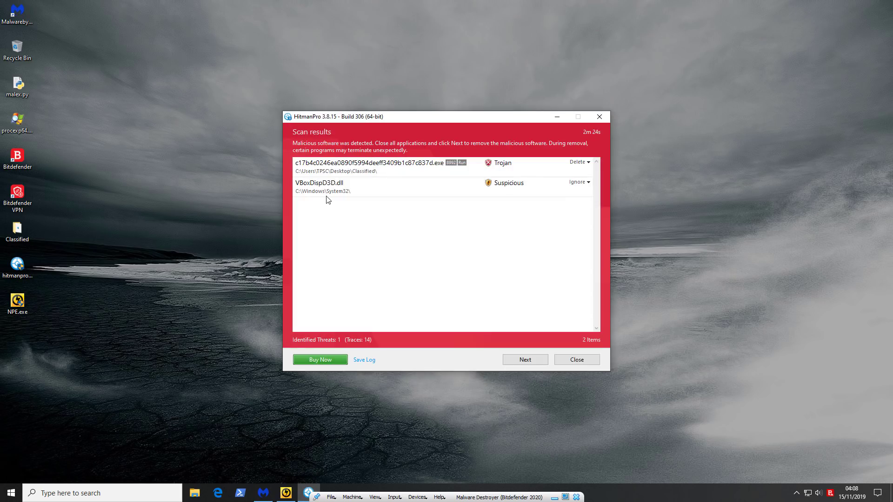
double_click(312, 175)
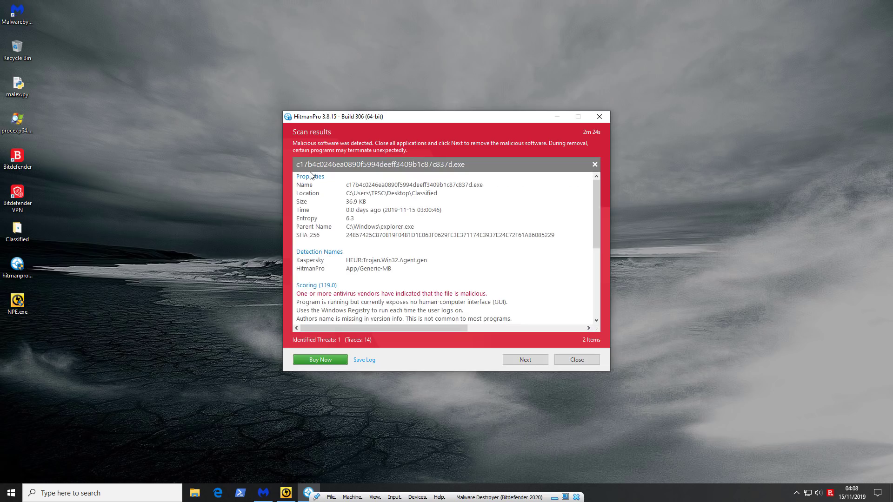
left_click_drag(371, 261, 425, 263)
left_click(410, 269)
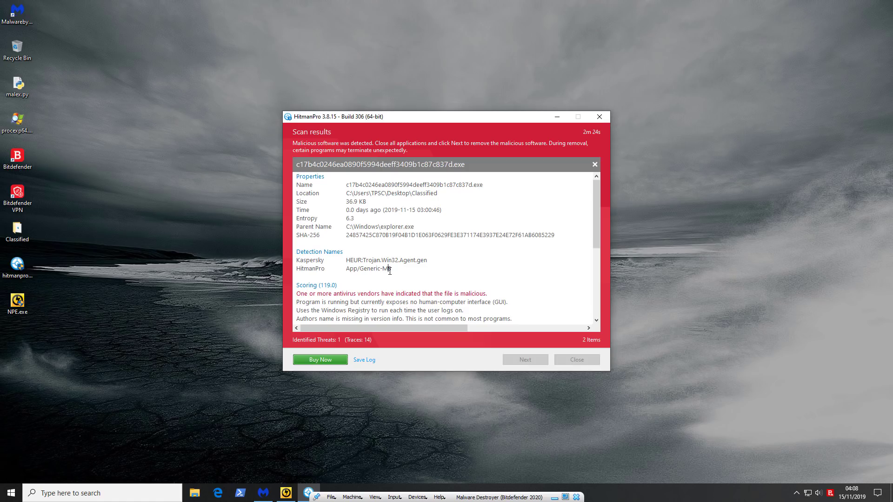
Highlight the trojan file's size, time, location and startup registry entry
left_click_drag(345, 204, 437, 201)
left_click(381, 212)
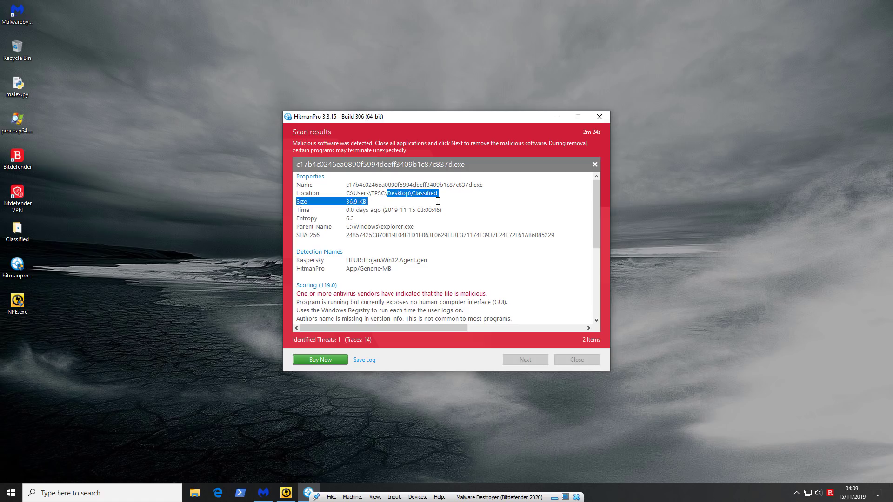
left_click(437, 201)
scroll(419, 229, "down", 6)
left_click_drag(305, 270, 612, 270)
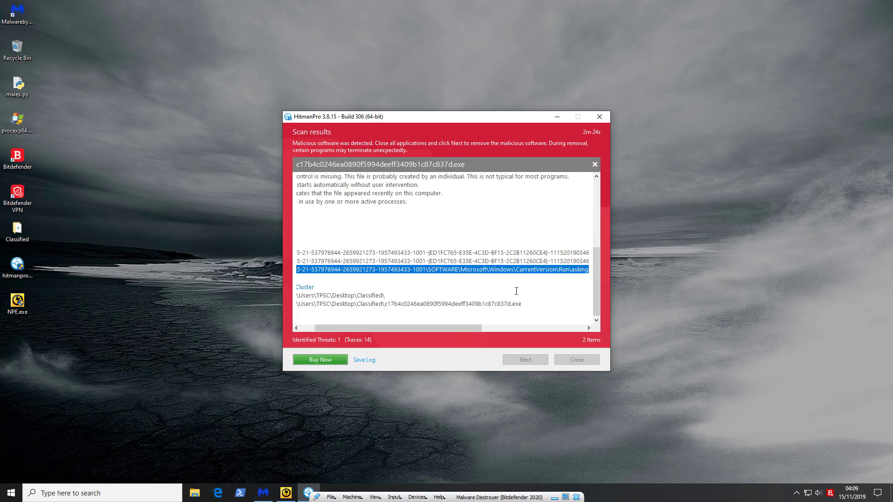
Check File Insight for the c17b4c… process, then for launcher2.sfx.exe in Norton Power Eraser
left_click(286, 493)
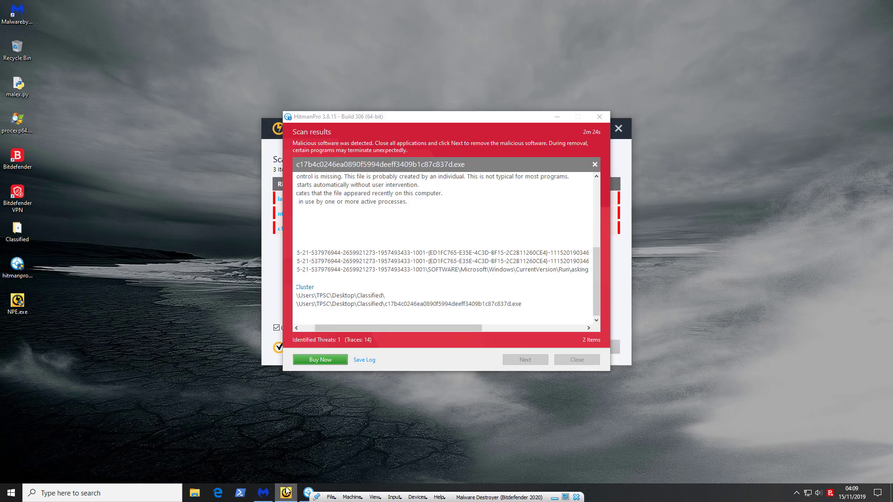
left_click(557, 117)
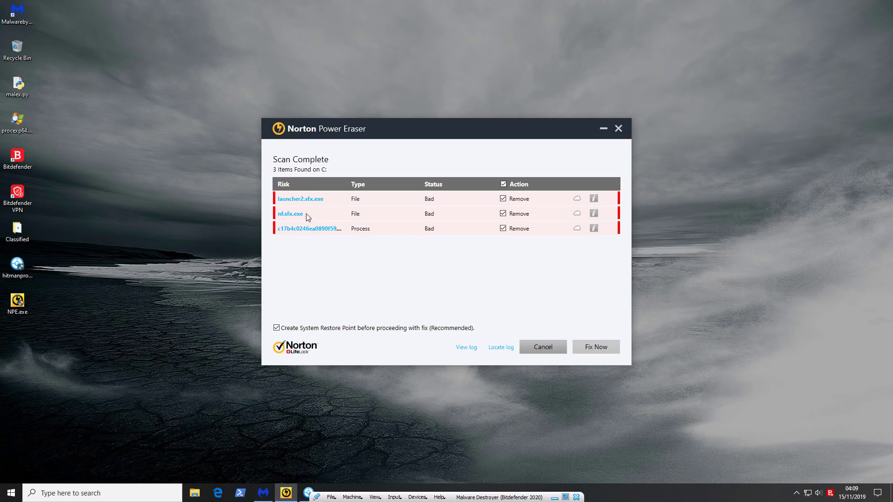
left_click(307, 229)
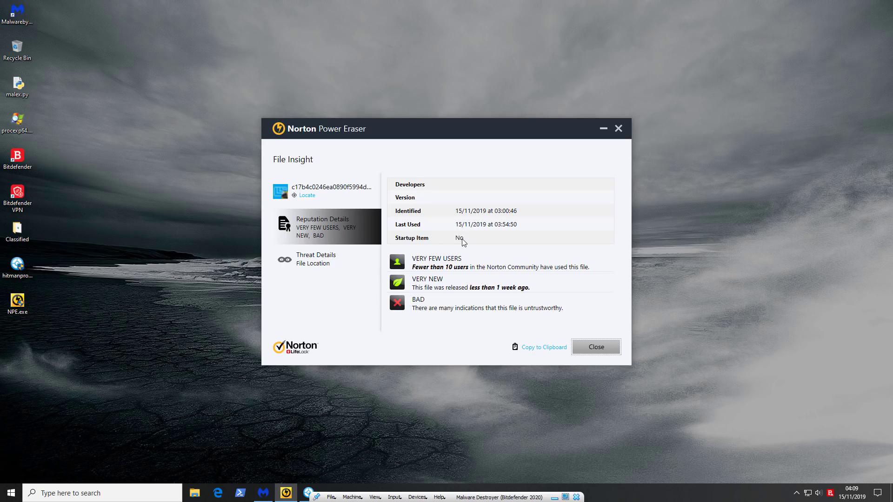
key("Escape")
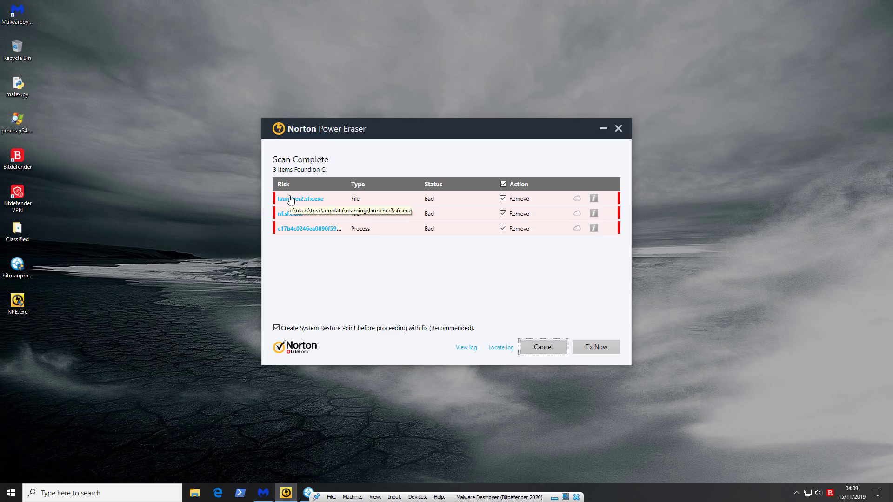
left_click(290, 200)
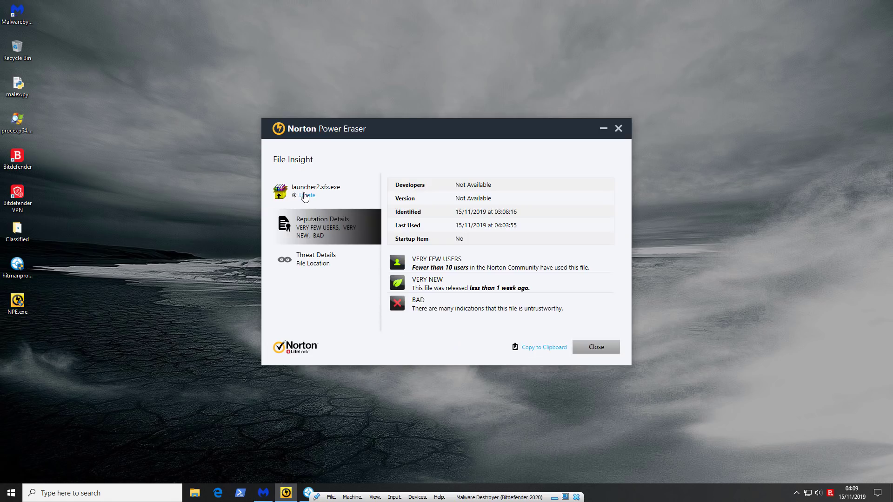
Locate launcher2.sfx.exe in AppData\Roaming via File Insight and dismiss the pop-up
left_click(336, 193)
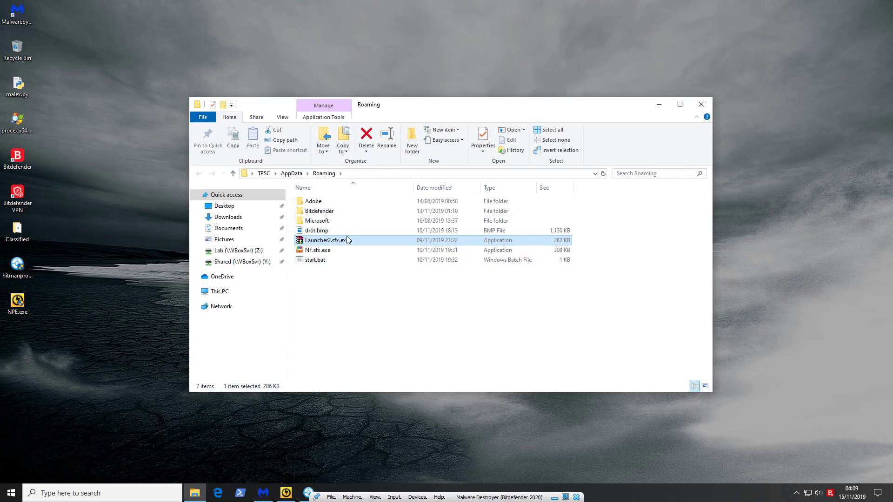
left_click(464, 263)
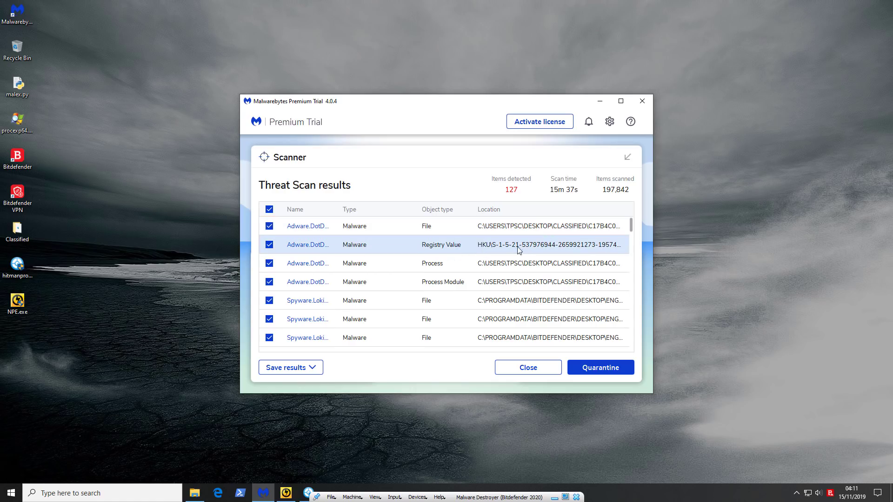
Widen the Malwarebytes Name column and scroll through all 127 detections and back
left_click_drag(336, 207, 405, 210)
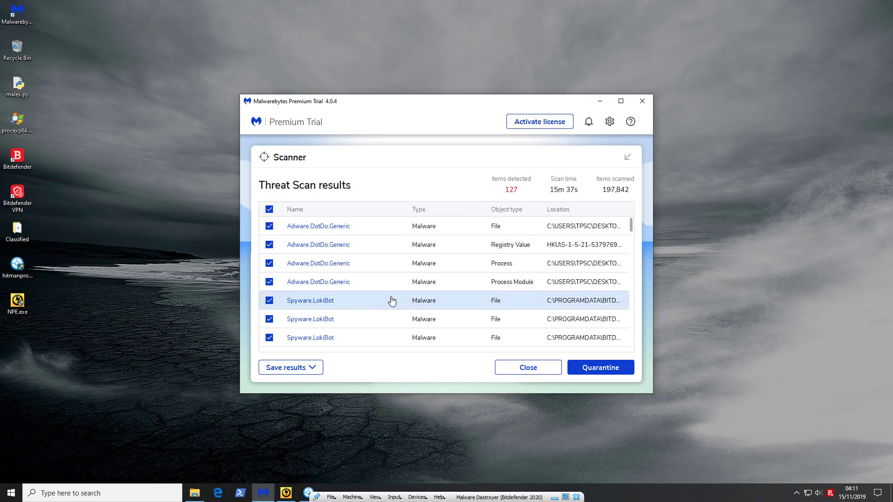
left_click_drag(632, 227, 626, 360)
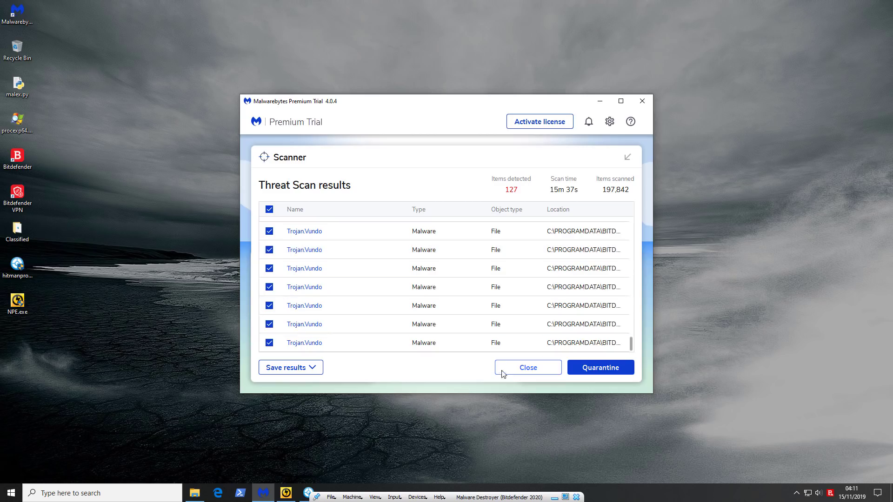
left_click_drag(631, 343, 637, 217)
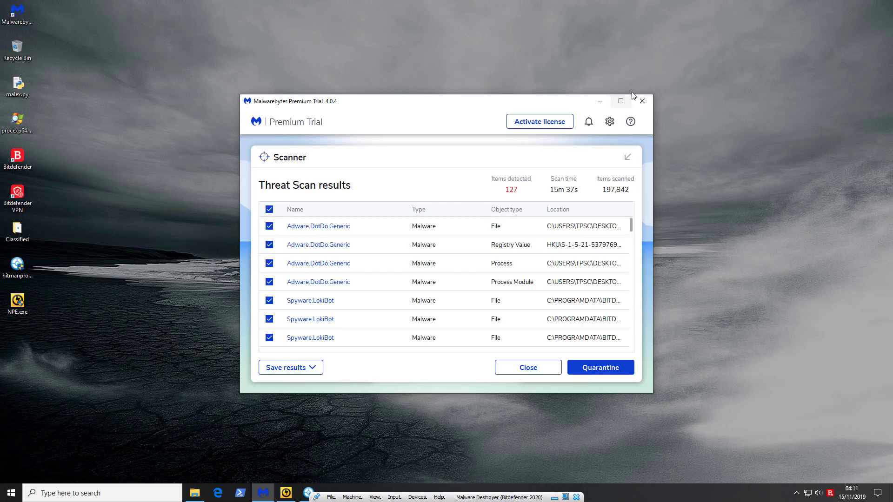
Recheck the c17b4c… process reputation, then exit Norton Power Eraser without fixing anything
left_click(601, 101)
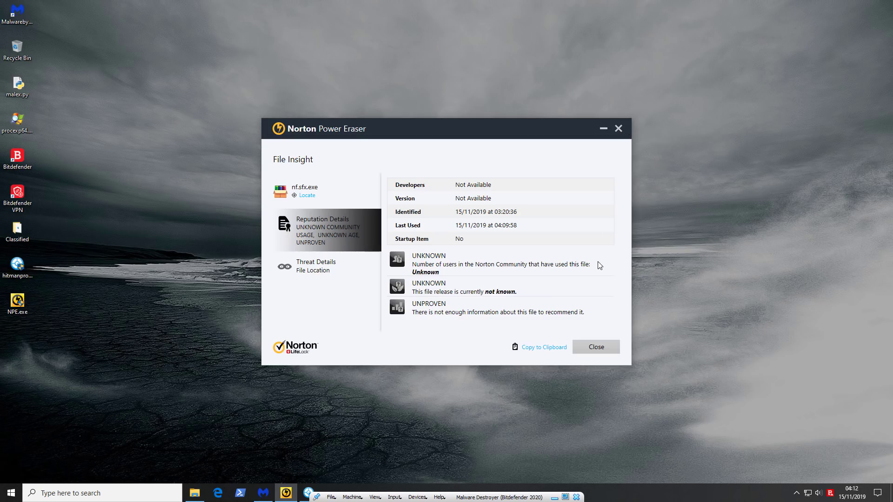
left_click(597, 344)
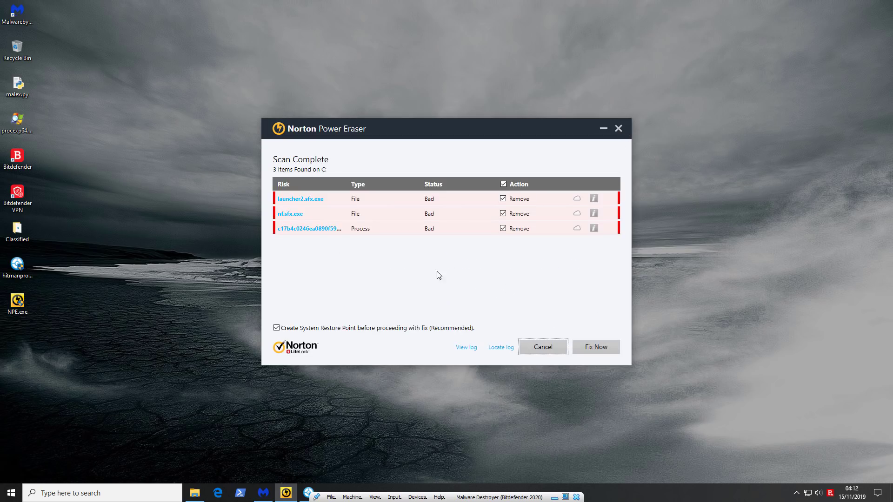
left_click(331, 229)
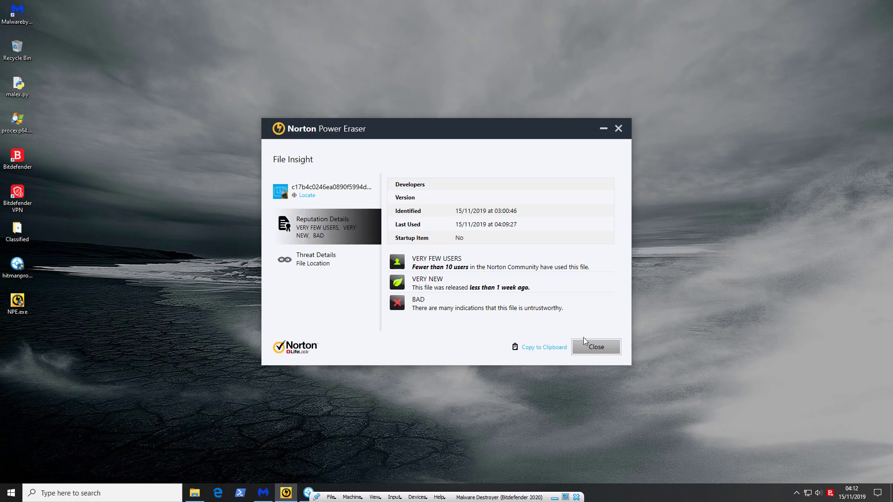
left_click(595, 351)
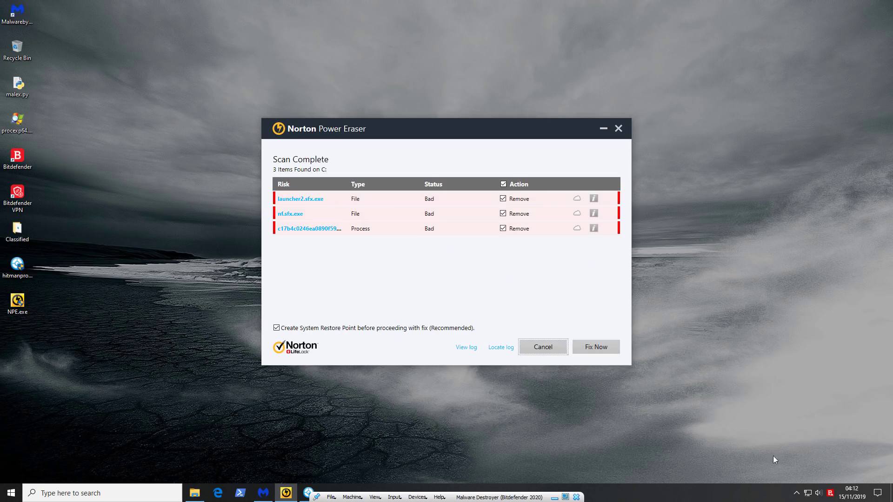
left_click(618, 128)
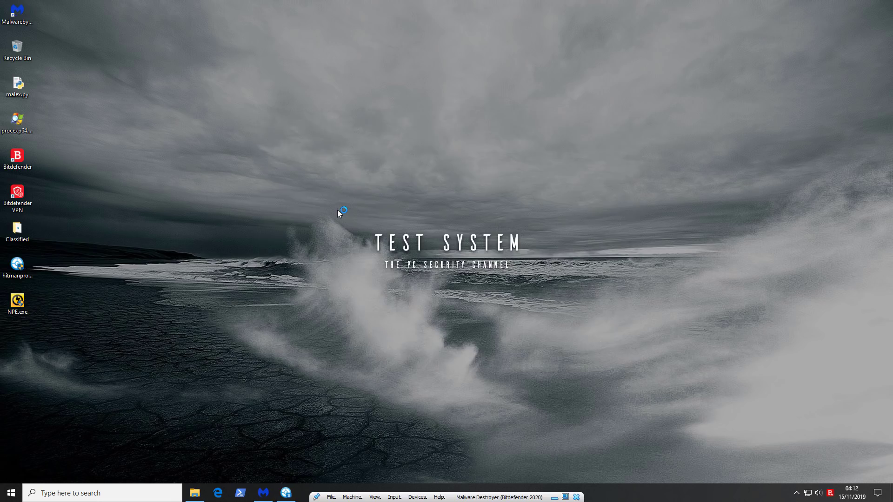